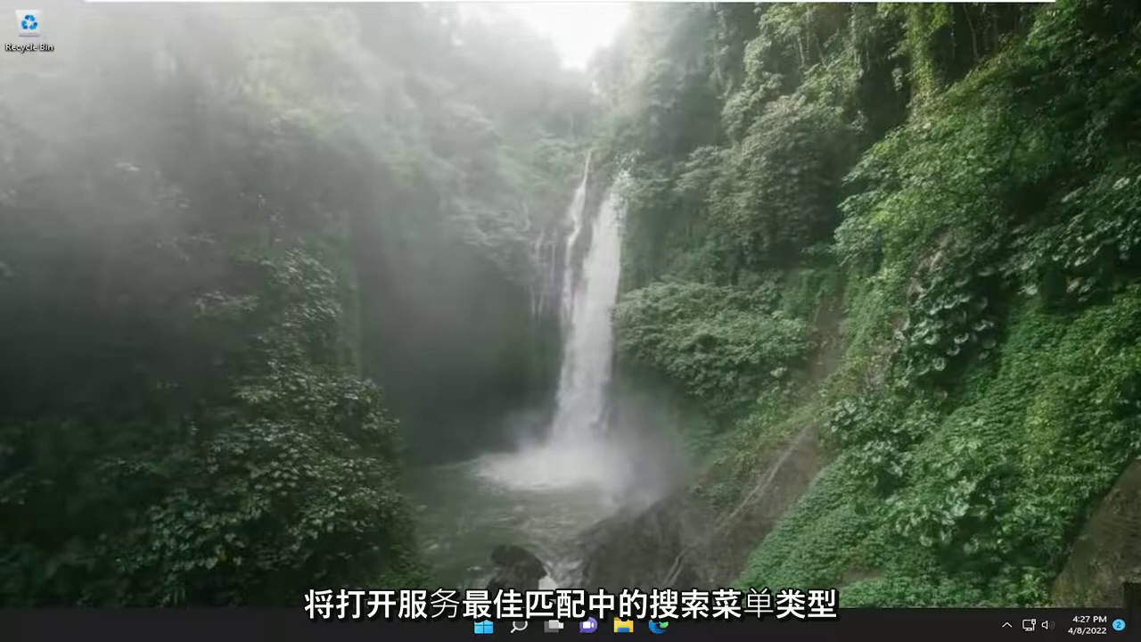
Launch Services and open DNS Client properties to check Automatic startup and Running status.
left_click(517, 620)
type("services")
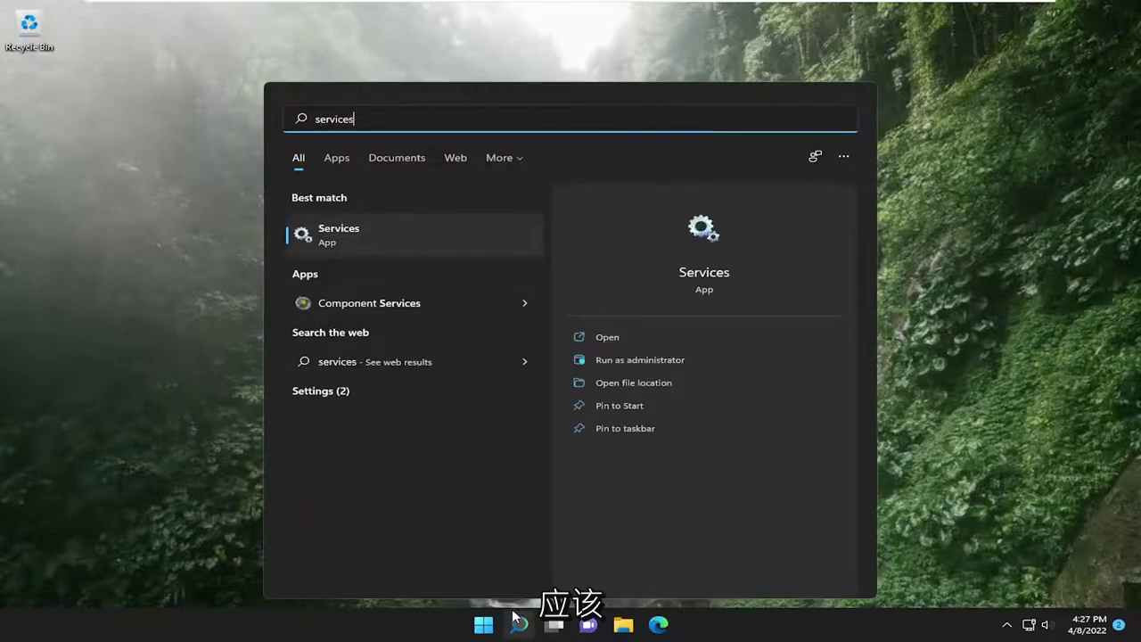
left_click(344, 231)
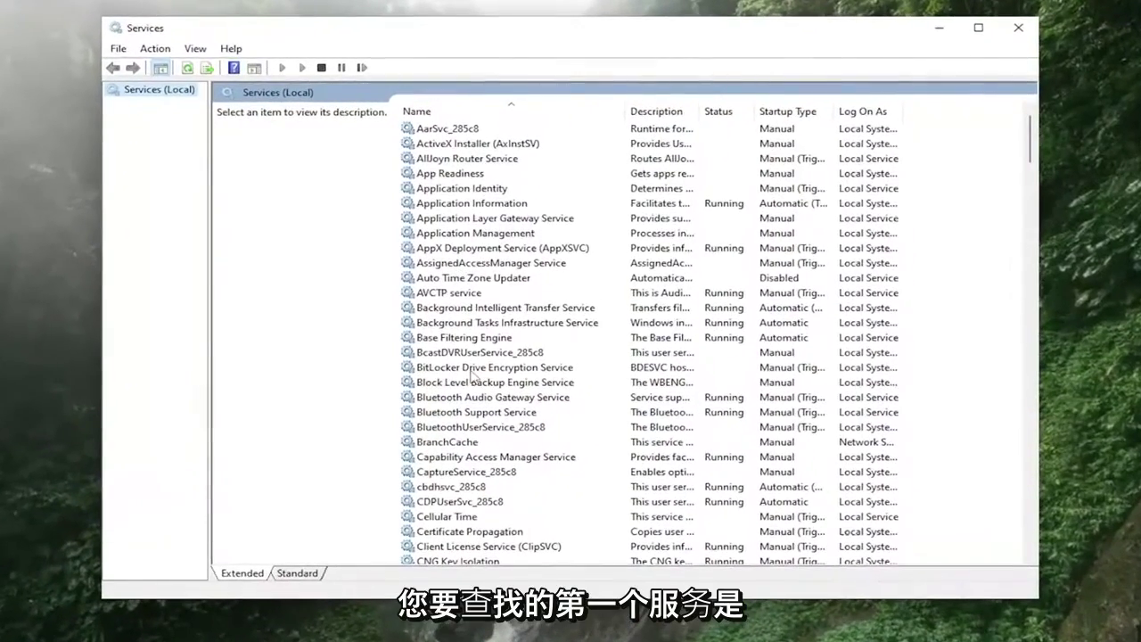
scroll(471, 378, "down", 3)
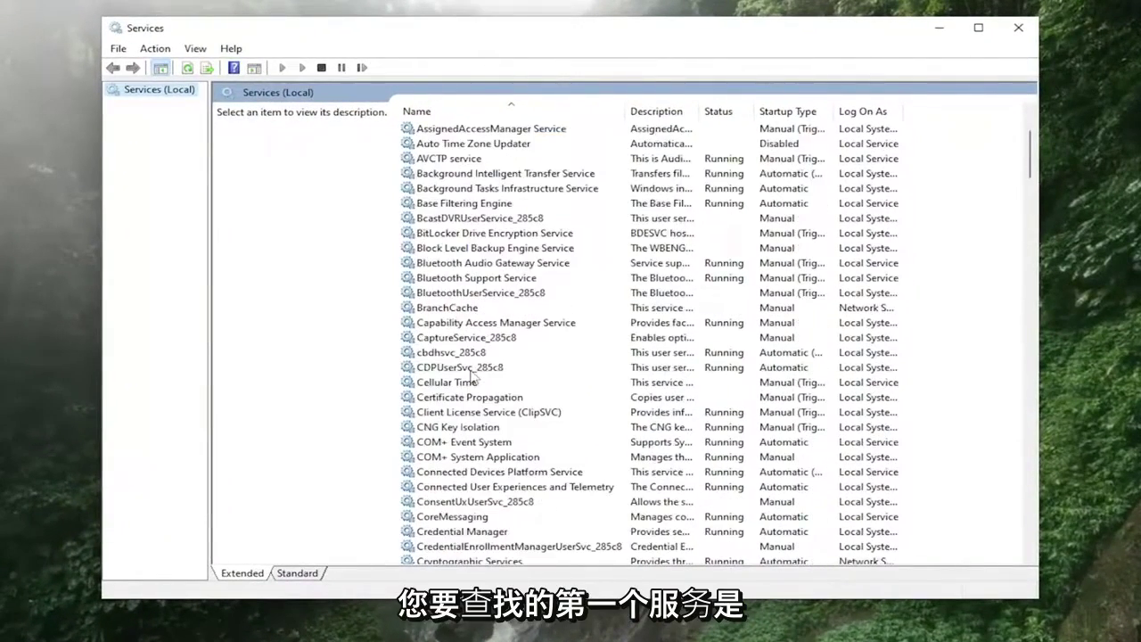
scroll(471, 378, "down", 10)
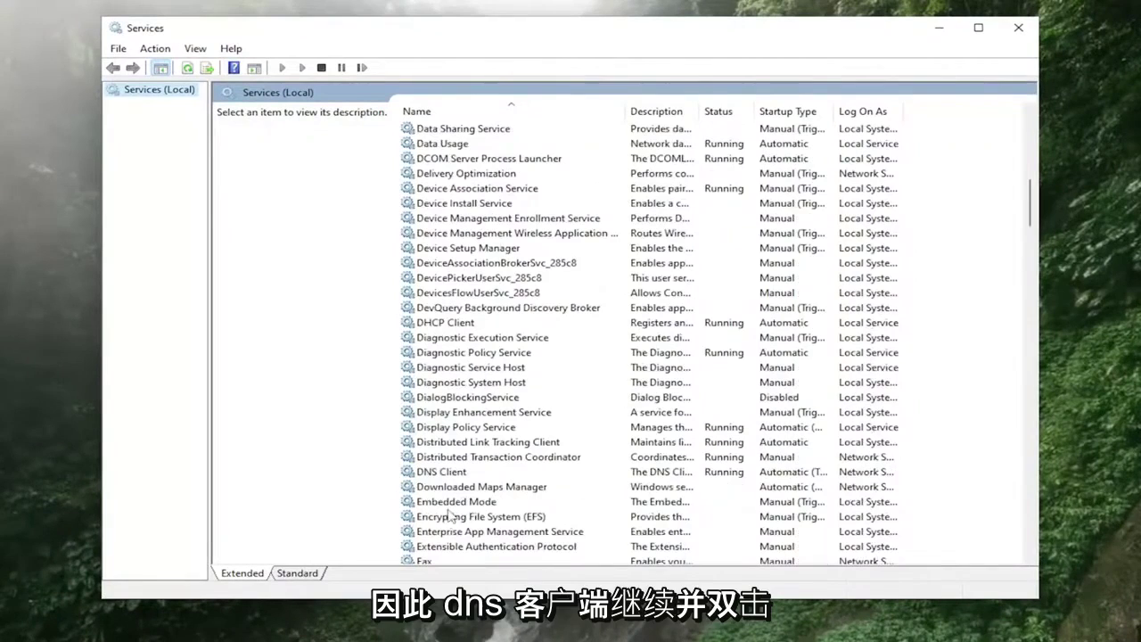
double_click(440, 473)
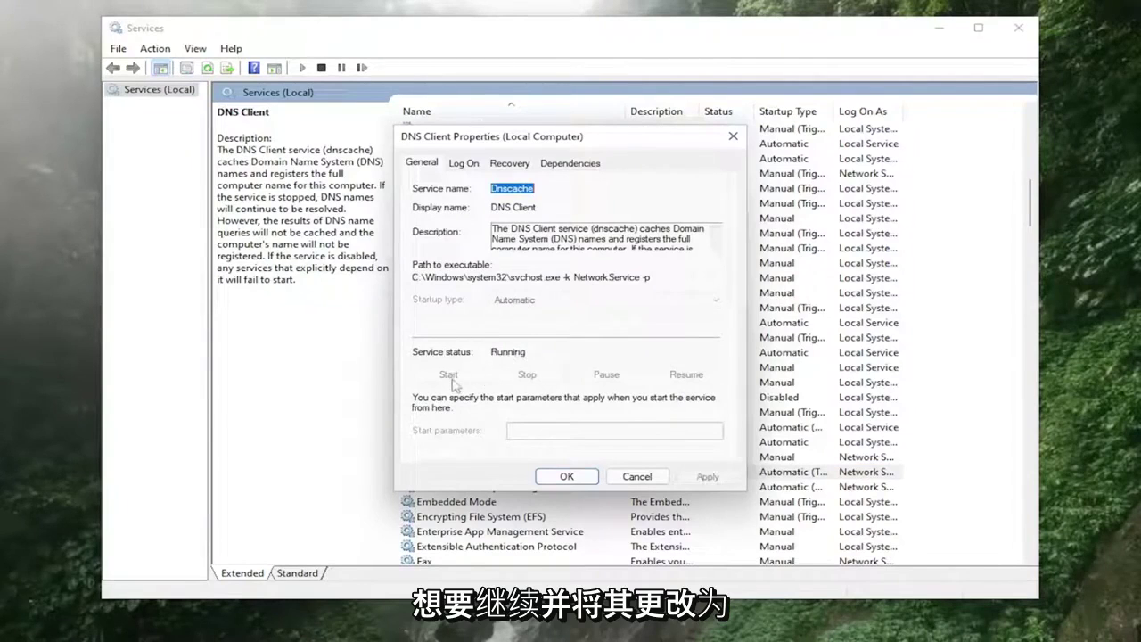
Close DNS Client properties, then confirm DHCP Client is Automatic and Running.
left_click(560, 475)
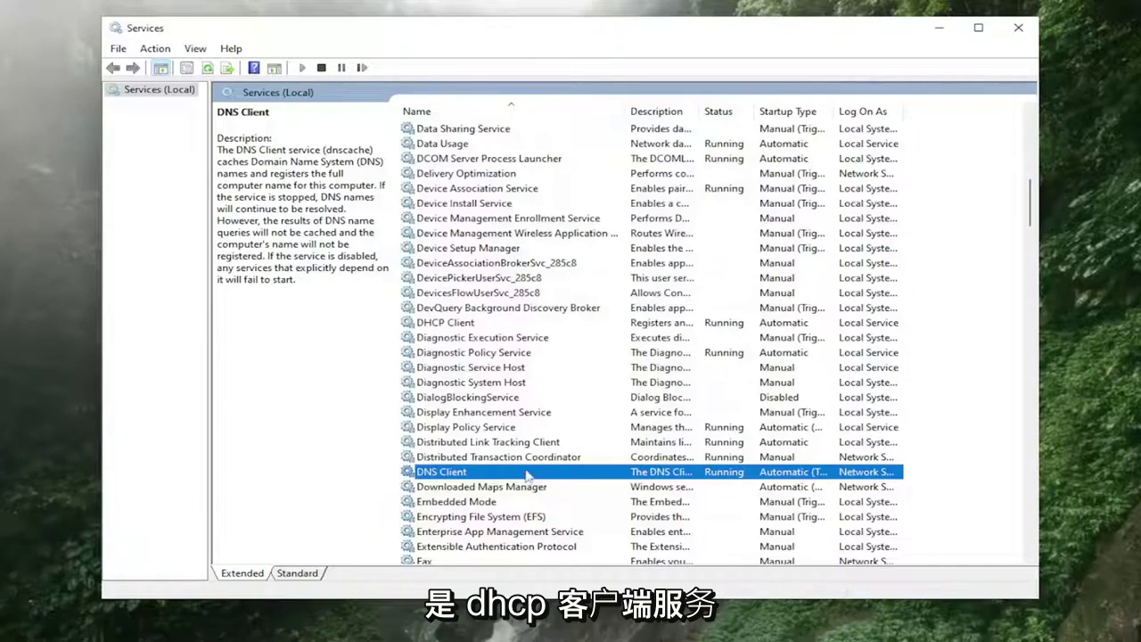
left_click(432, 323)
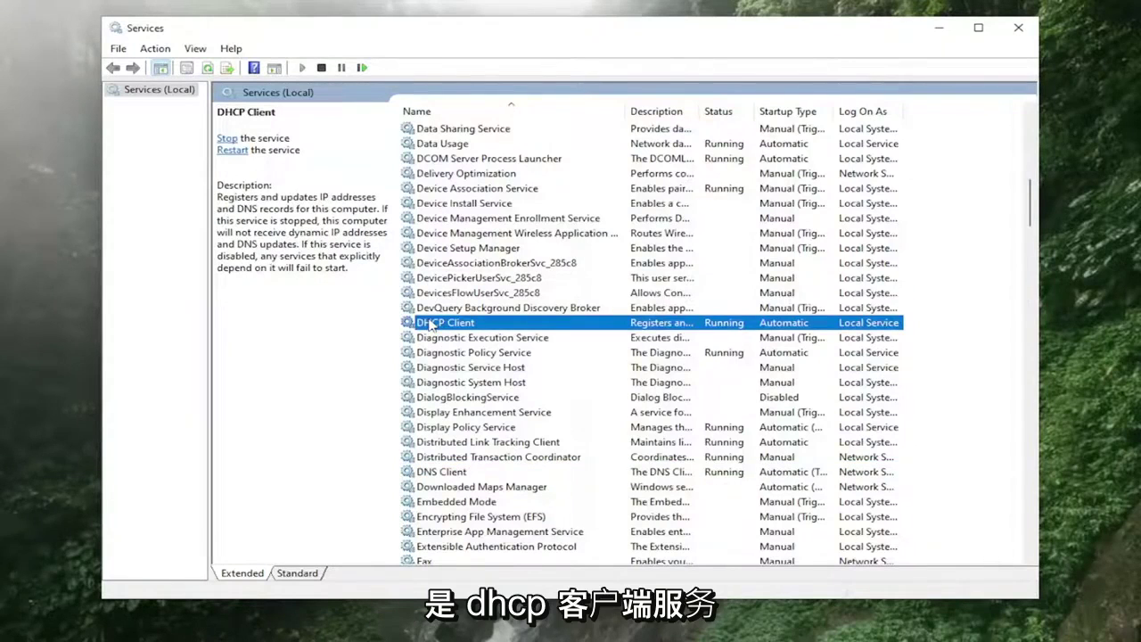
double_click(431, 324)
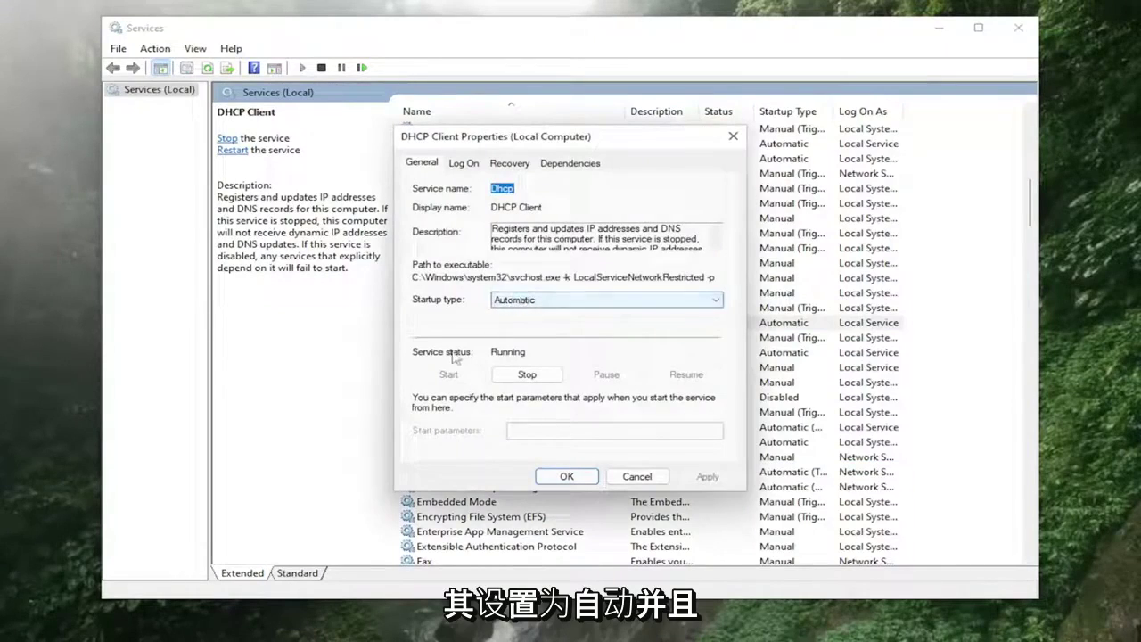
left_click(567, 477)
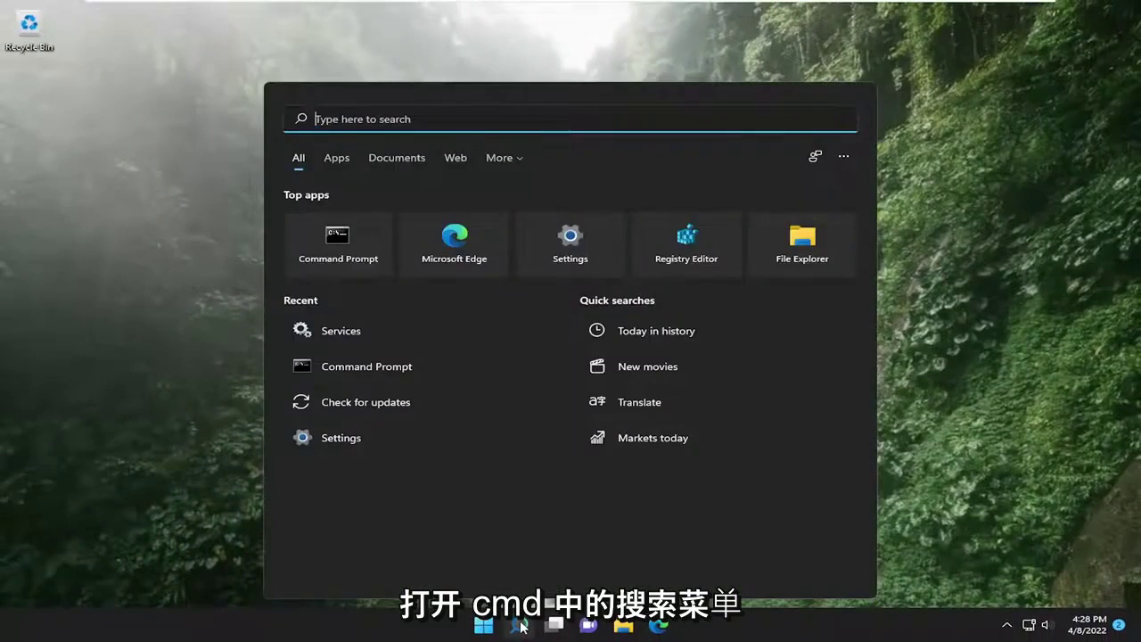
Start Command Prompt as administrator and run 'ipconfig /flushdns' to clear the DNS cache.
type("cmd")
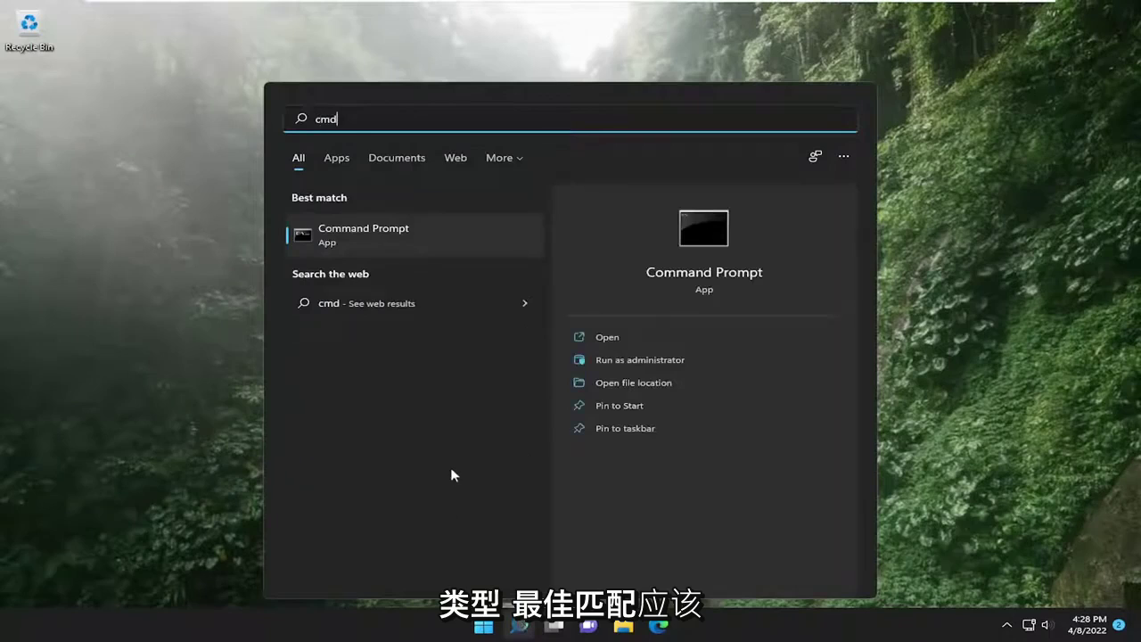
right_click(374, 236)
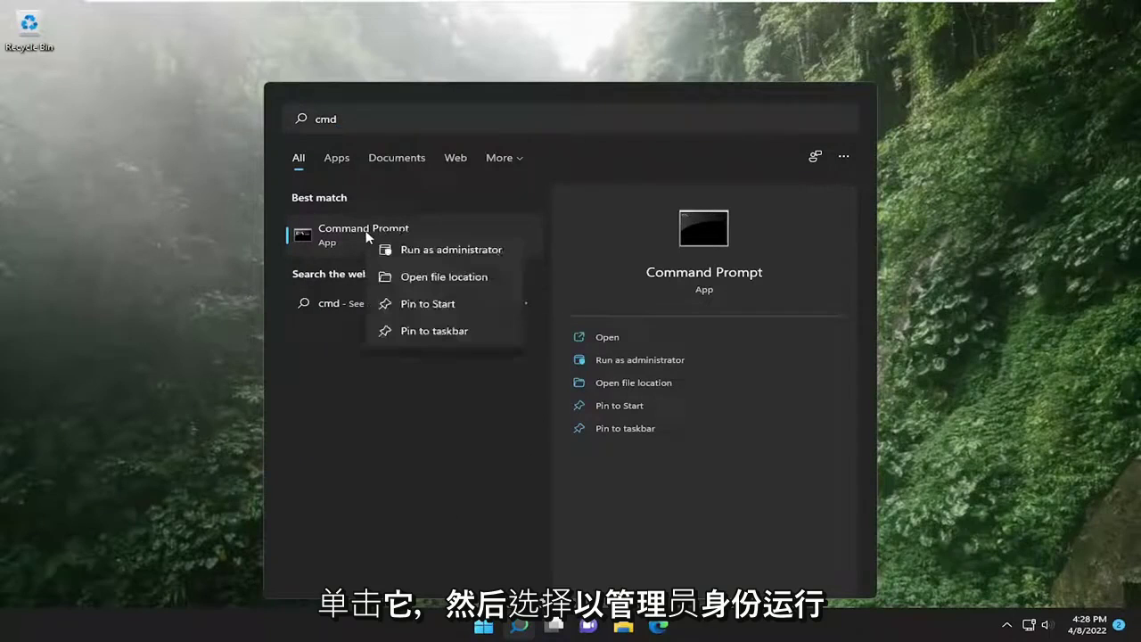
left_click(427, 251)
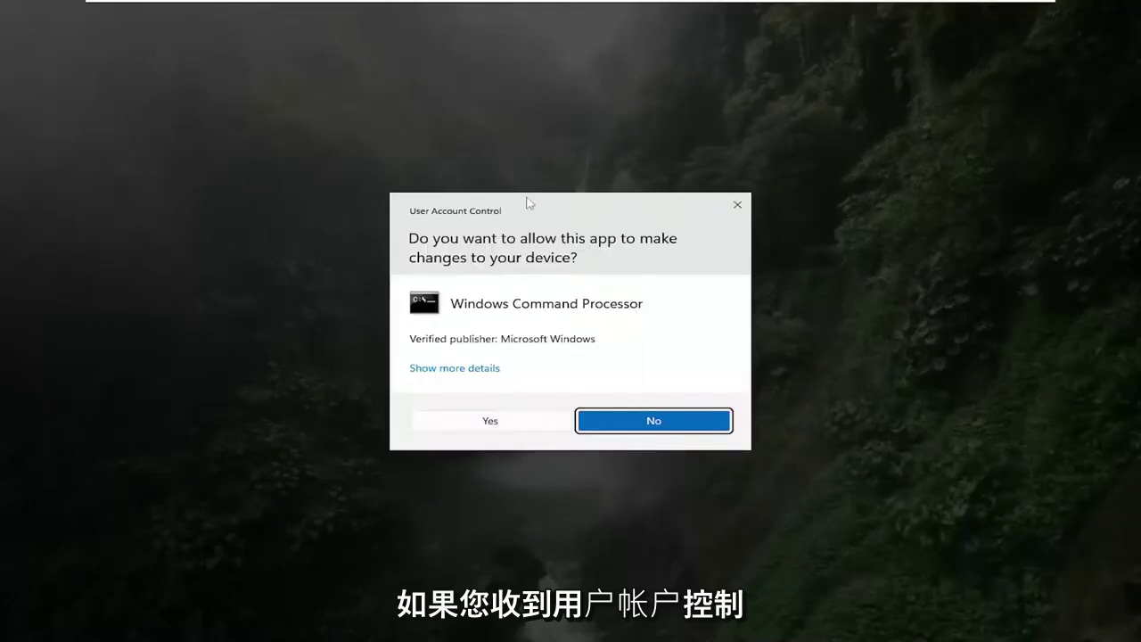
left_click(484, 426)
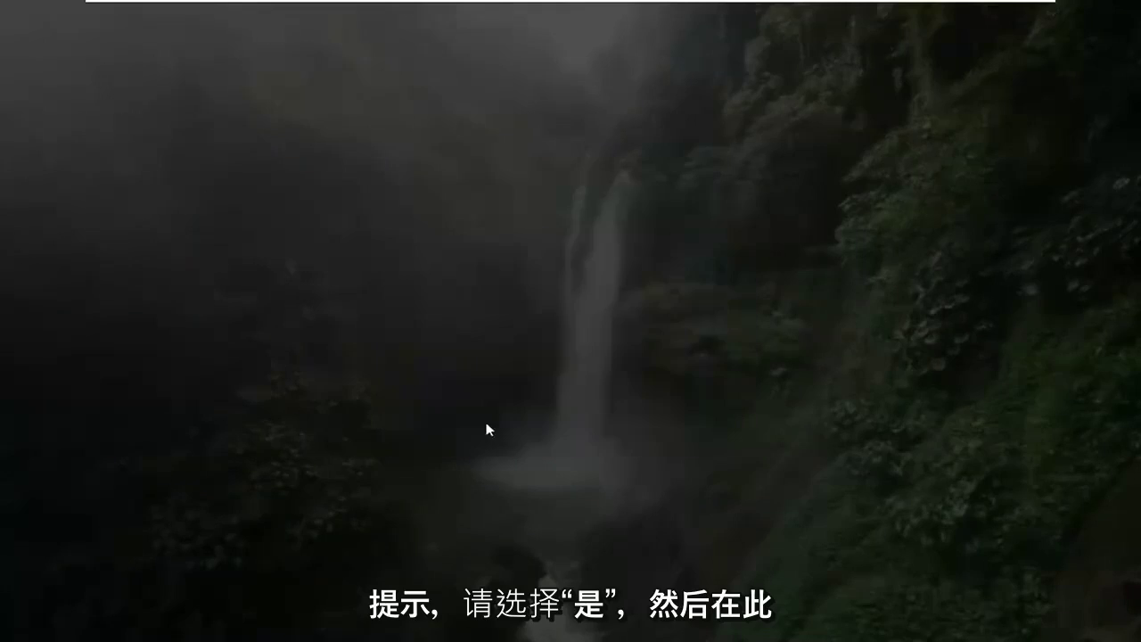
left_click_drag(395, 42, 573, 113)
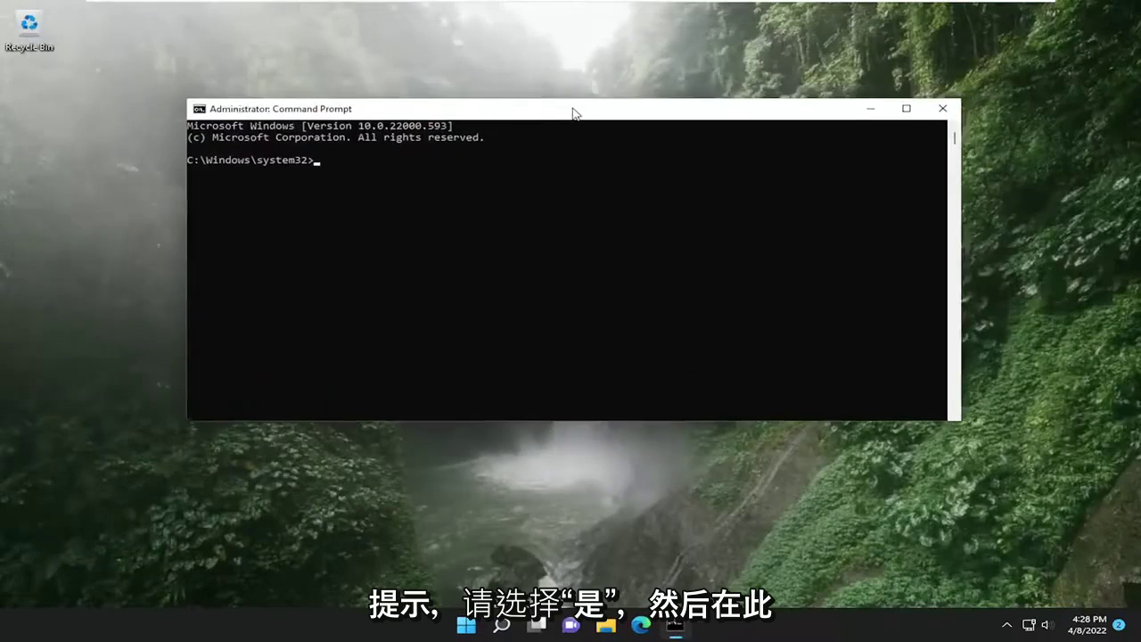
type("i")
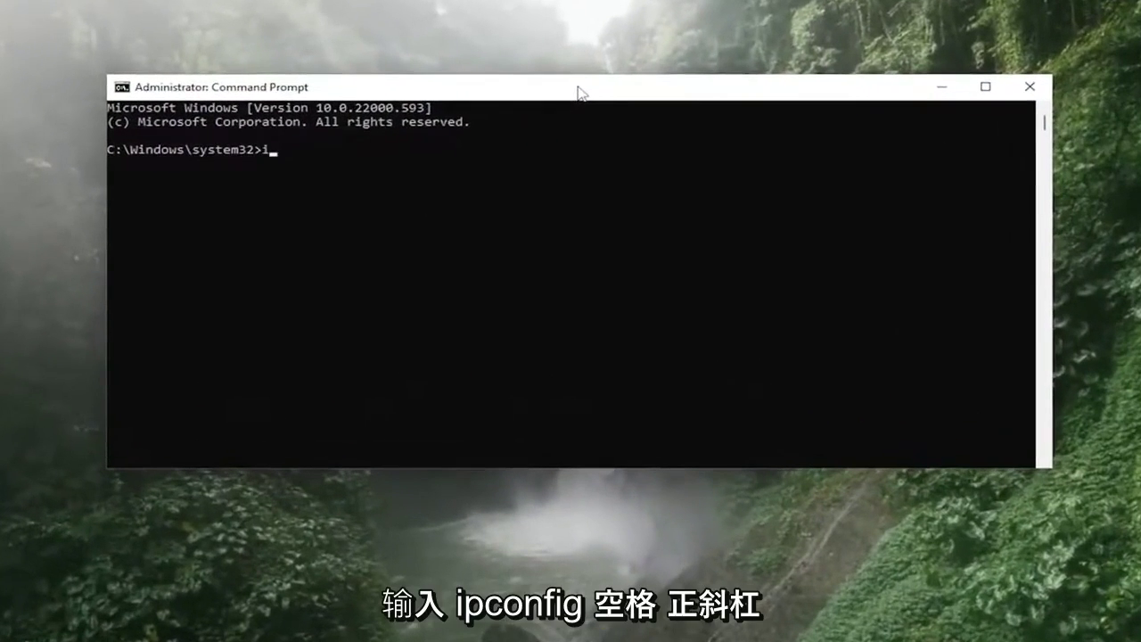
type("pconfig /flushdns")
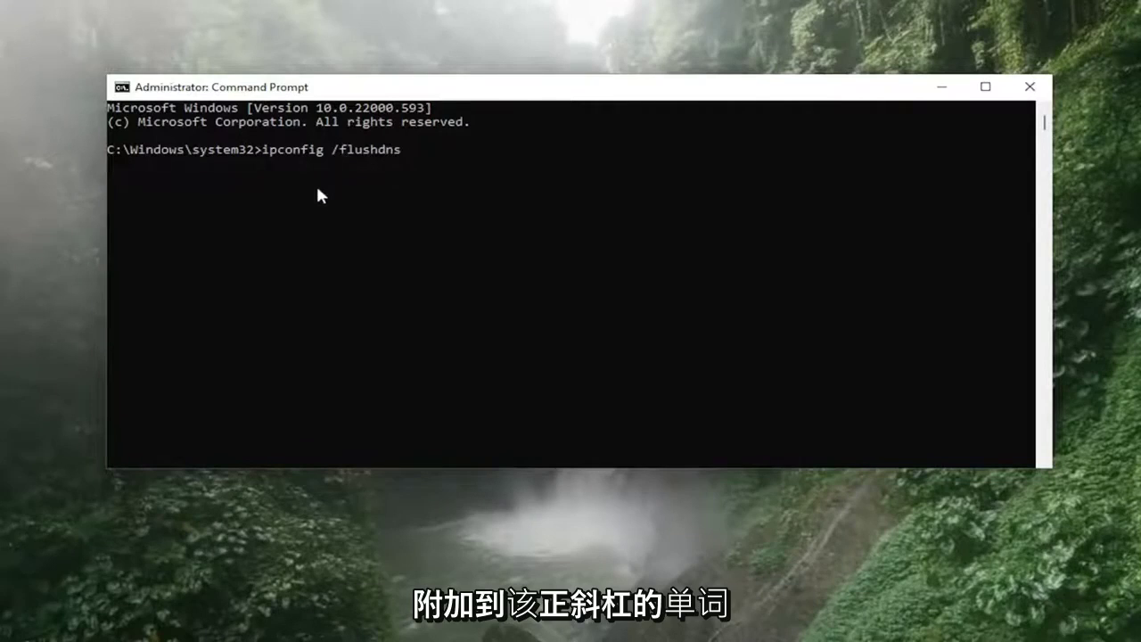
key("Return")
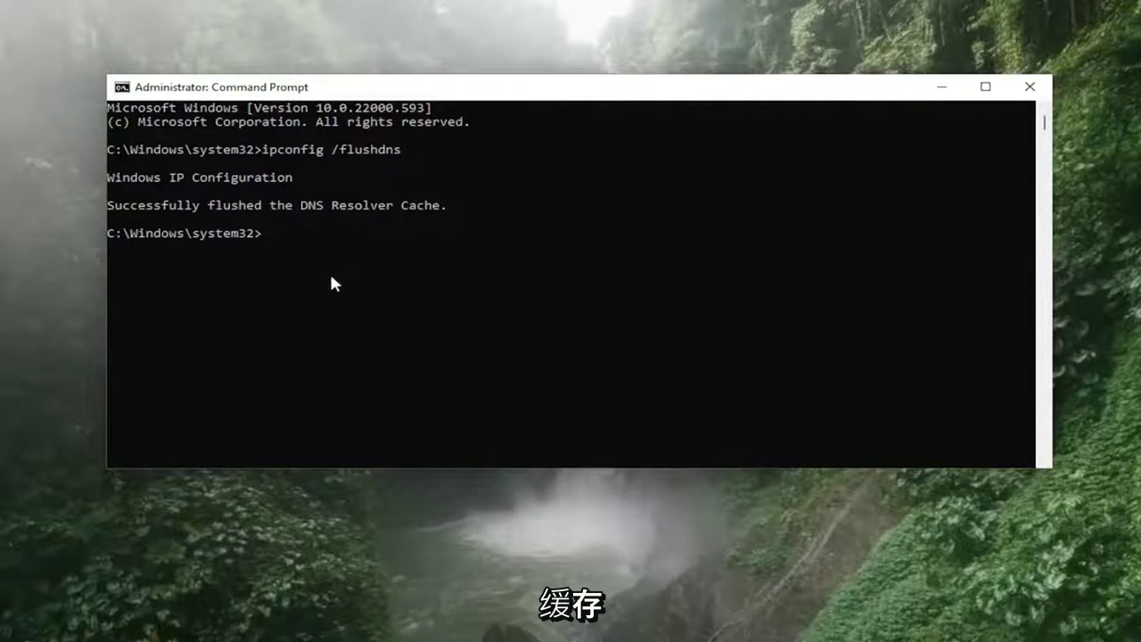
Run 'netsh winsock reset' and close the Command Prompt window.
type("netsh")
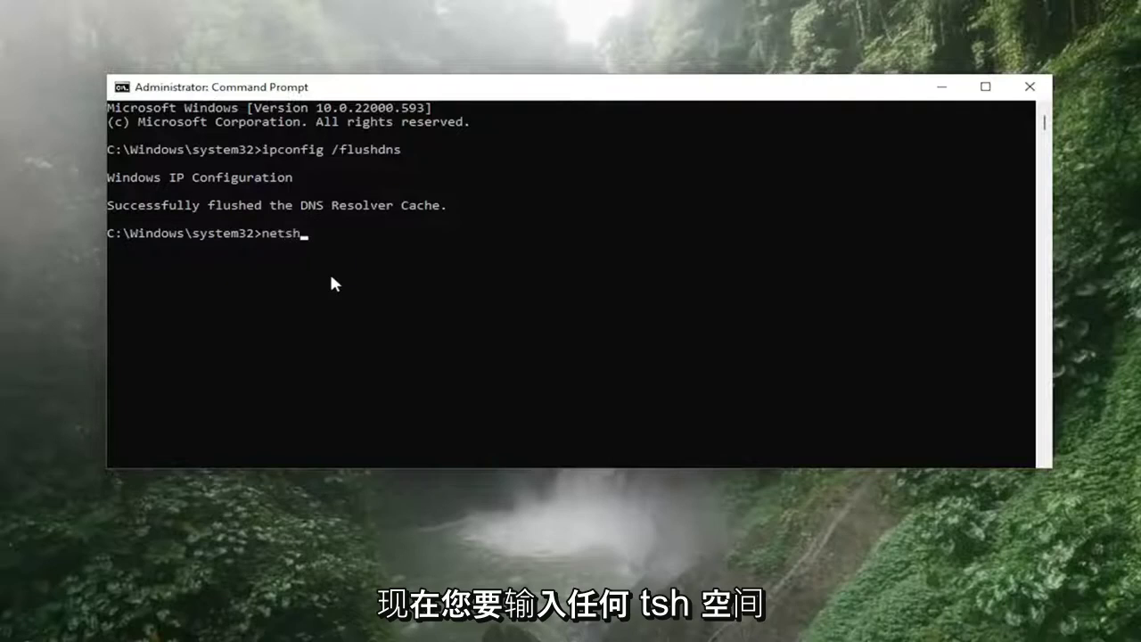
type(" w")
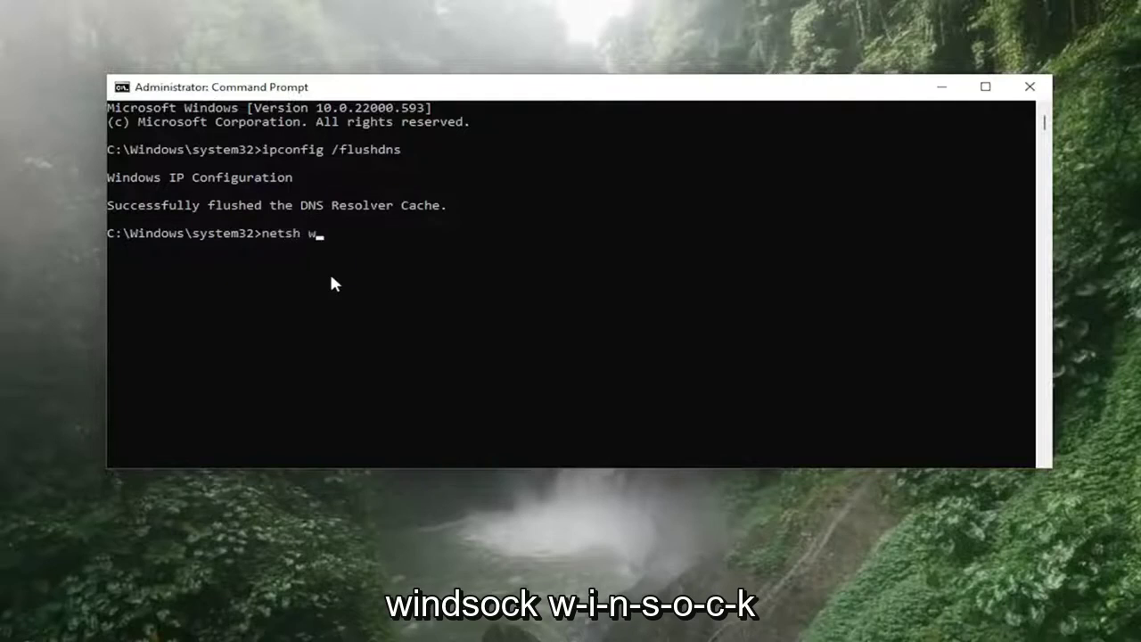
type("insock reset")
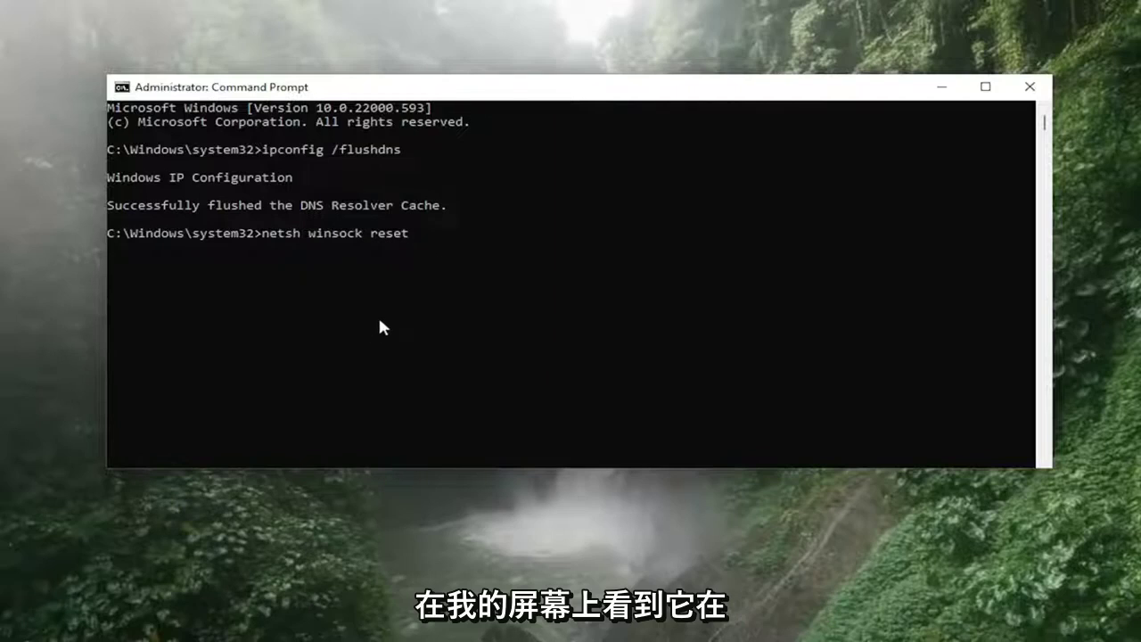
key("Return")
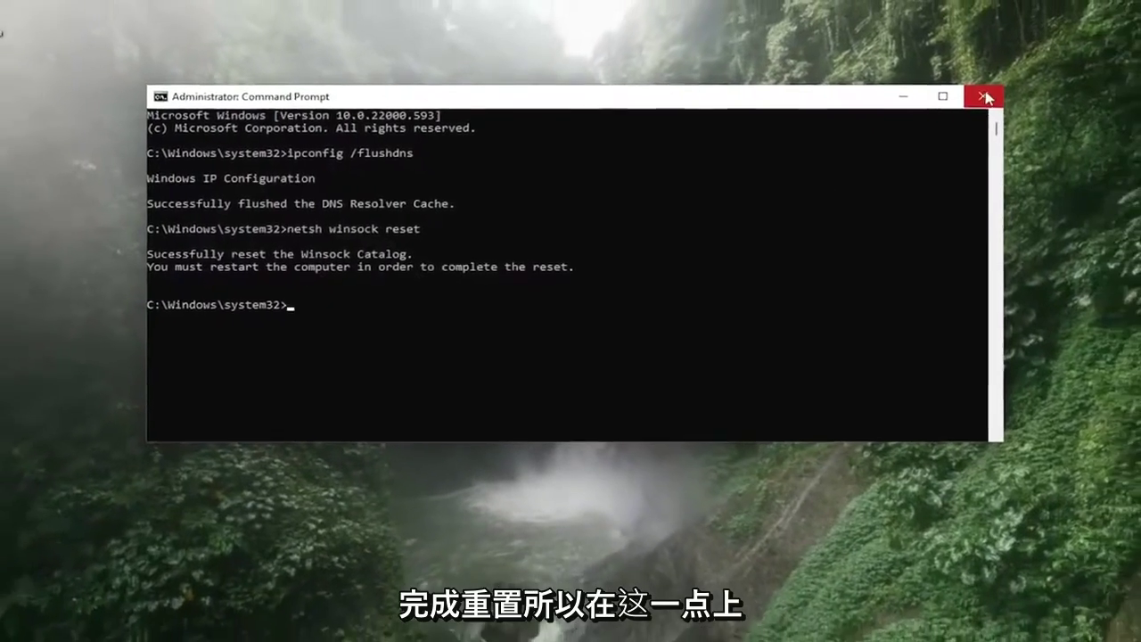
left_click(1029, 87)
Bring up the Start button's Win+X quick-link menu of system tools.
right_click(482, 623)
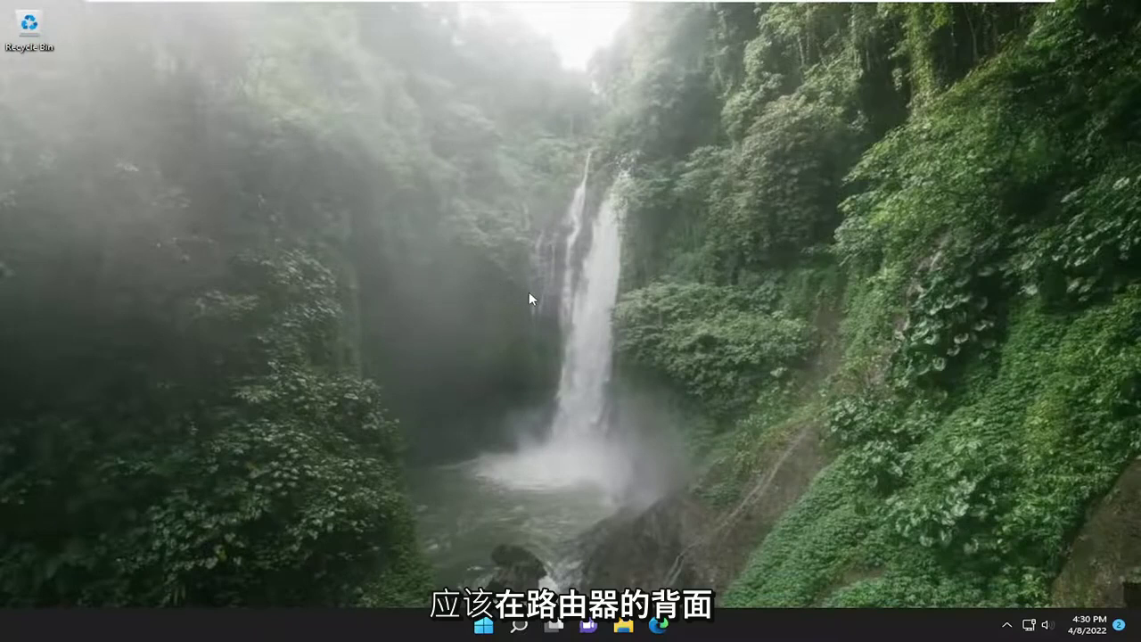
Launch Settings and go to Network & internet > Advanced network settings.
left_click(519, 624)
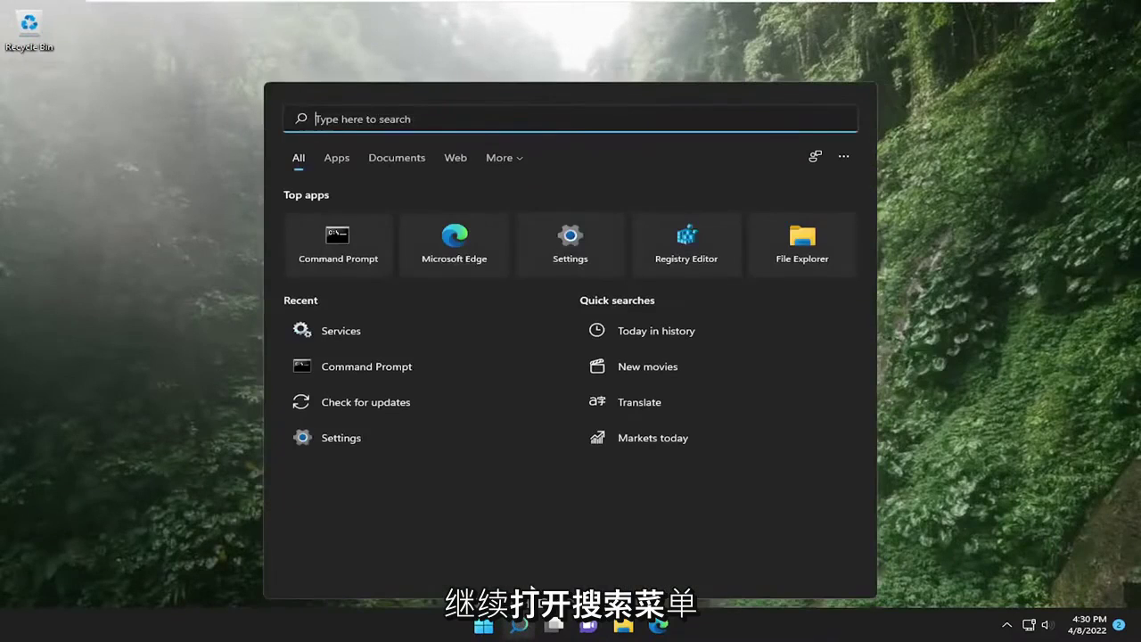
type("settings")
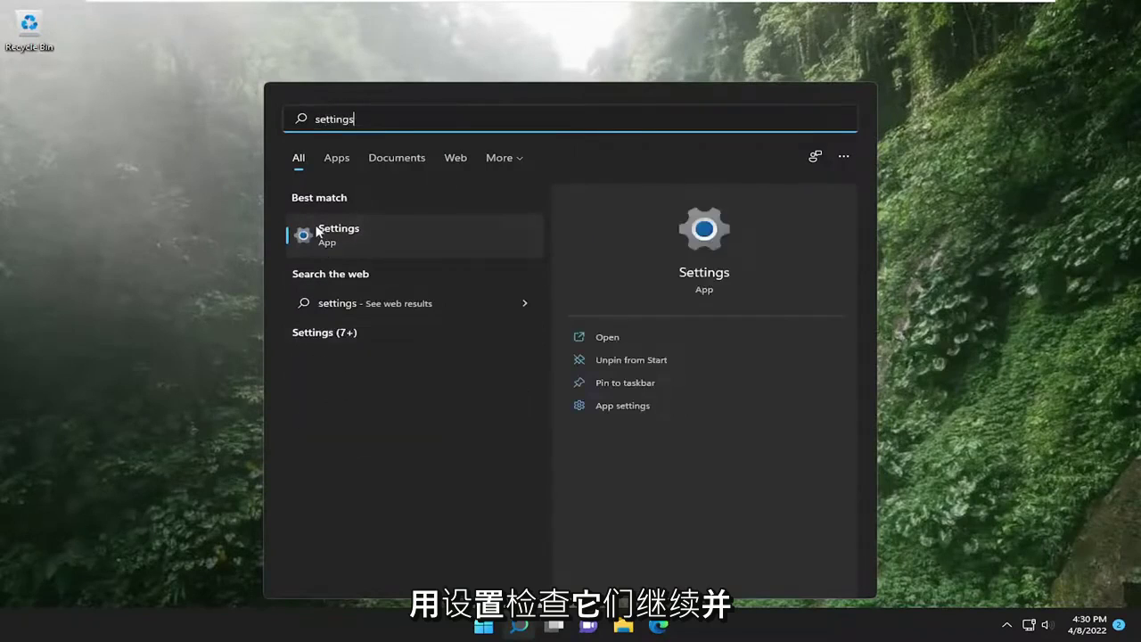
left_click(343, 235)
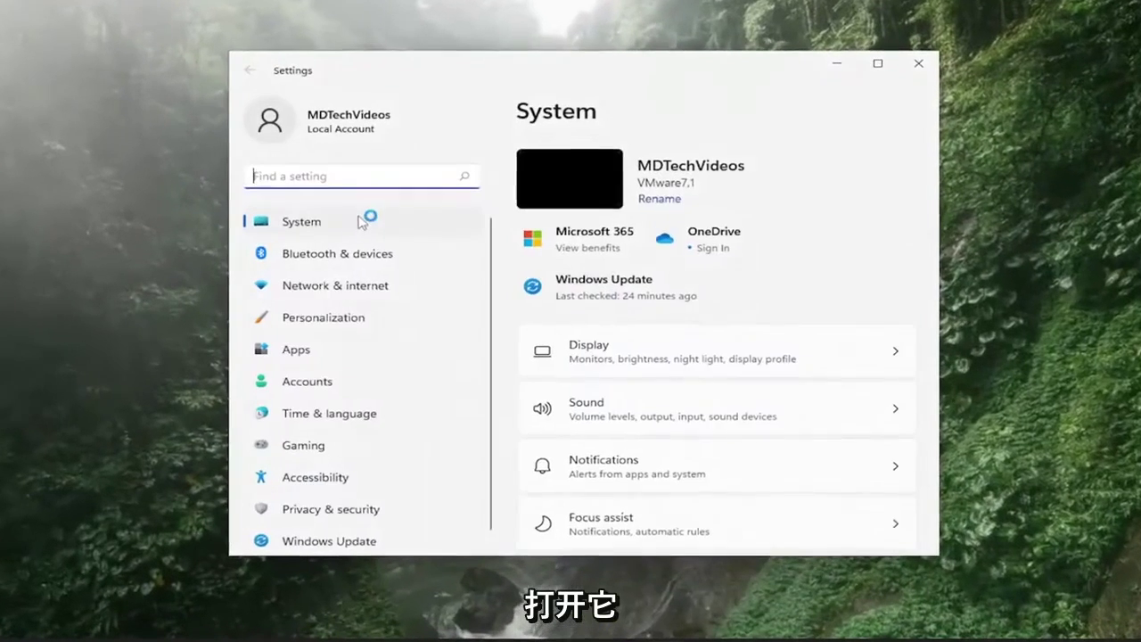
left_click(330, 289)
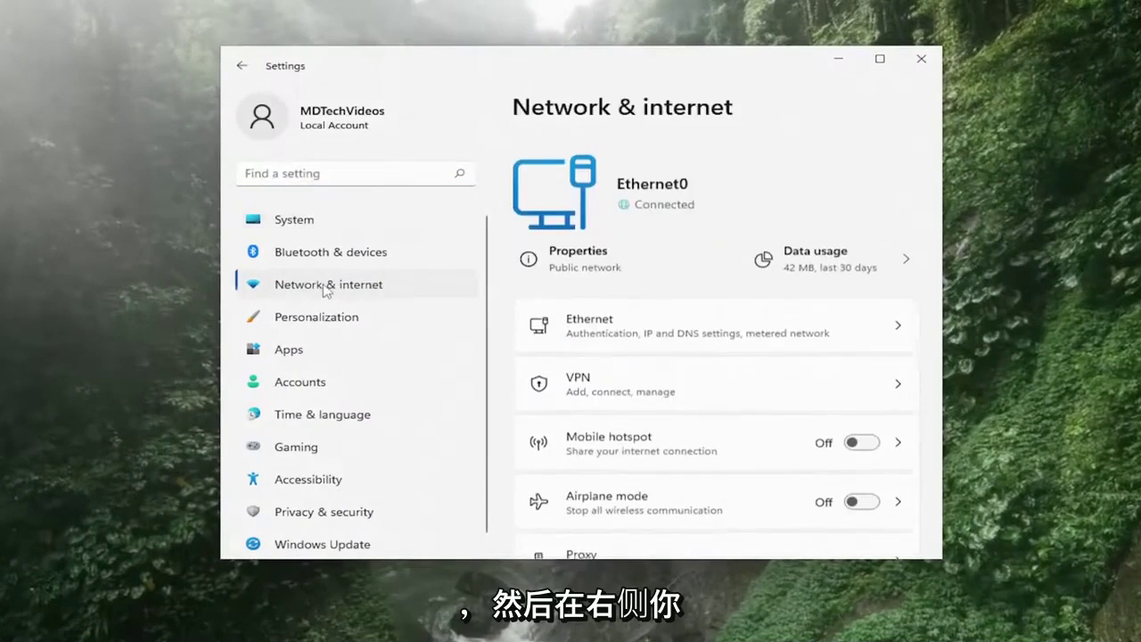
scroll(675, 297, "down", 3)
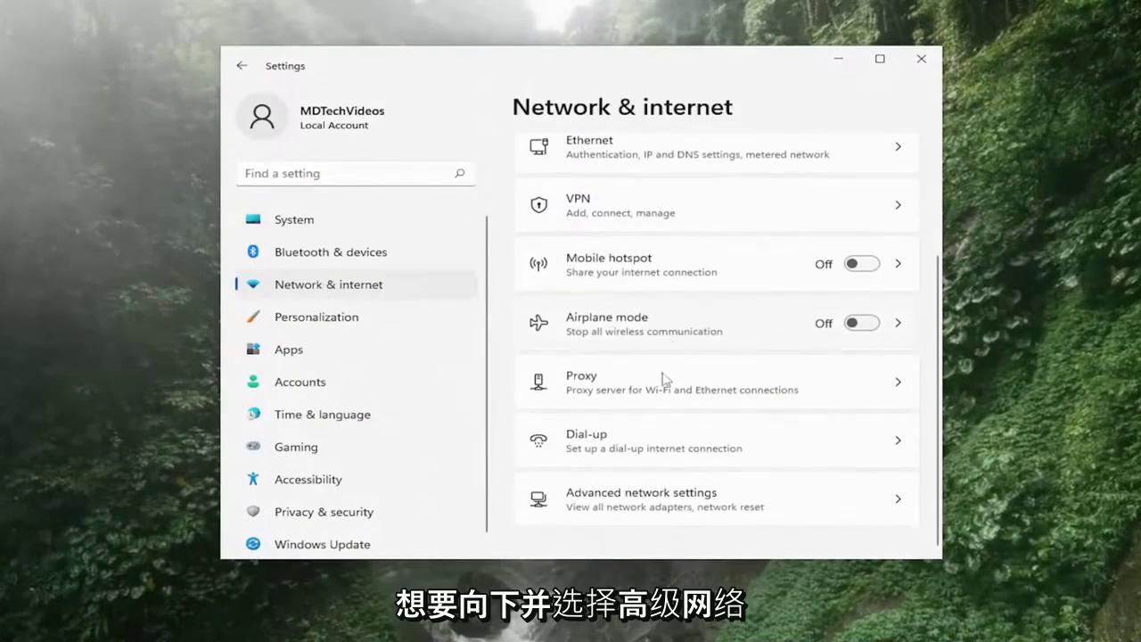
left_click(676, 502)
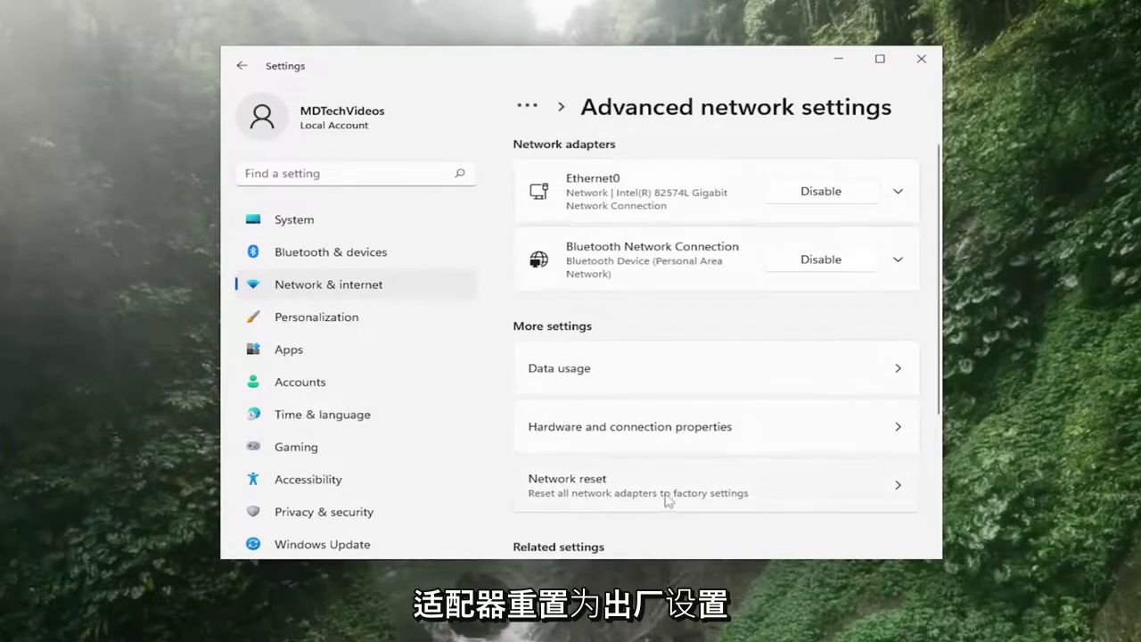
Run Network reset on all adapters, confirm it, dismiss the sign-out notice, and close Settings.
left_click(727, 492)
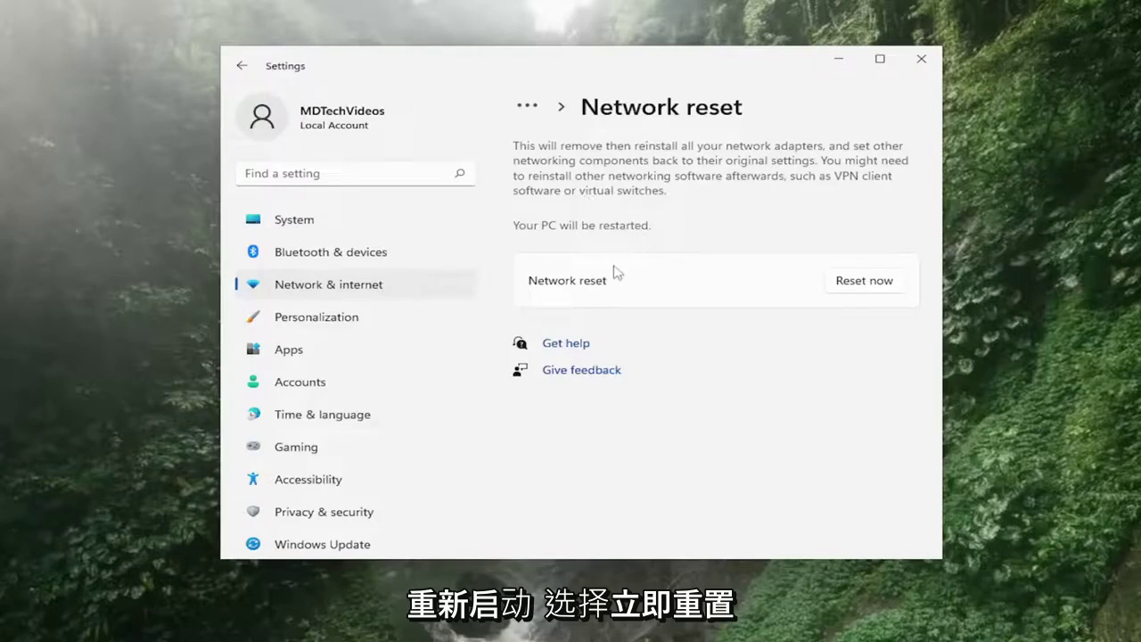
left_click(871, 283)
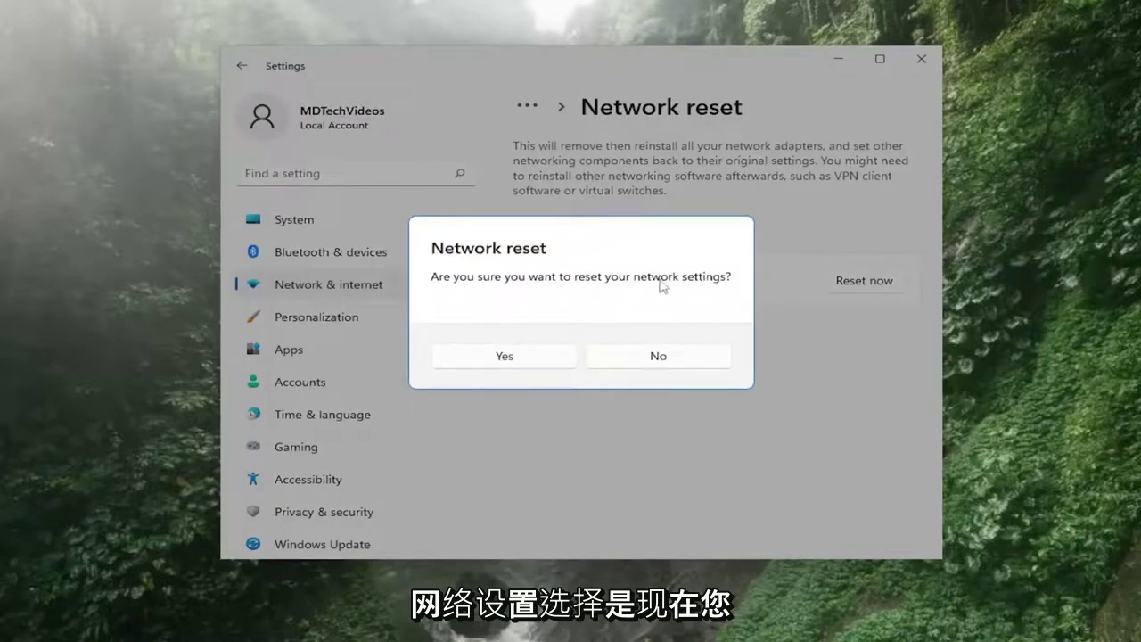
left_click(522, 354)
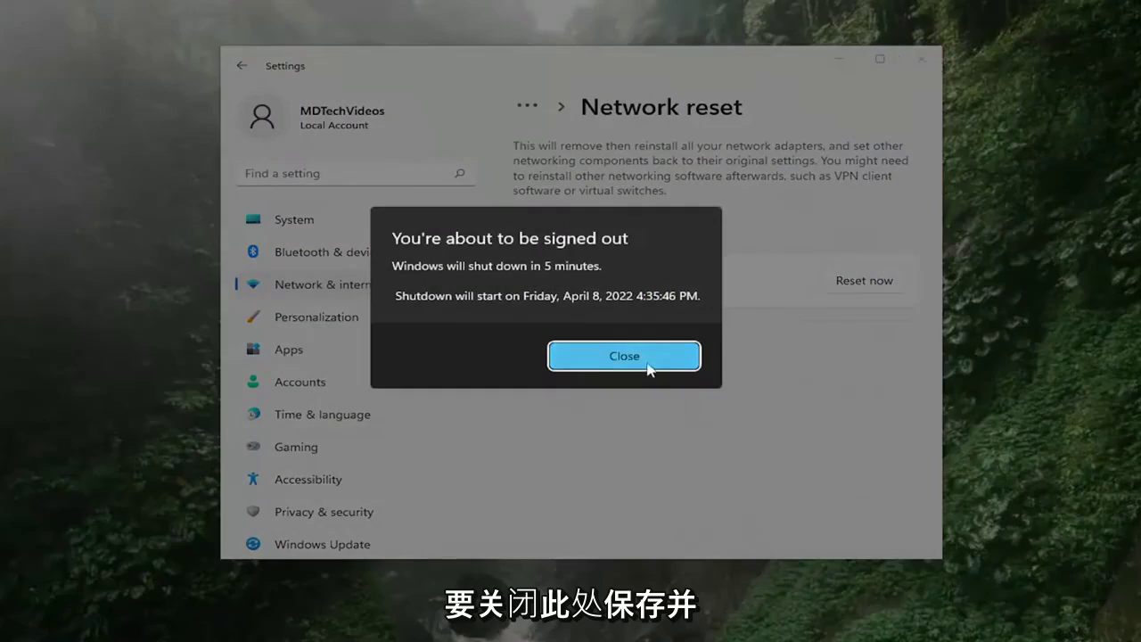
left_click(648, 362)
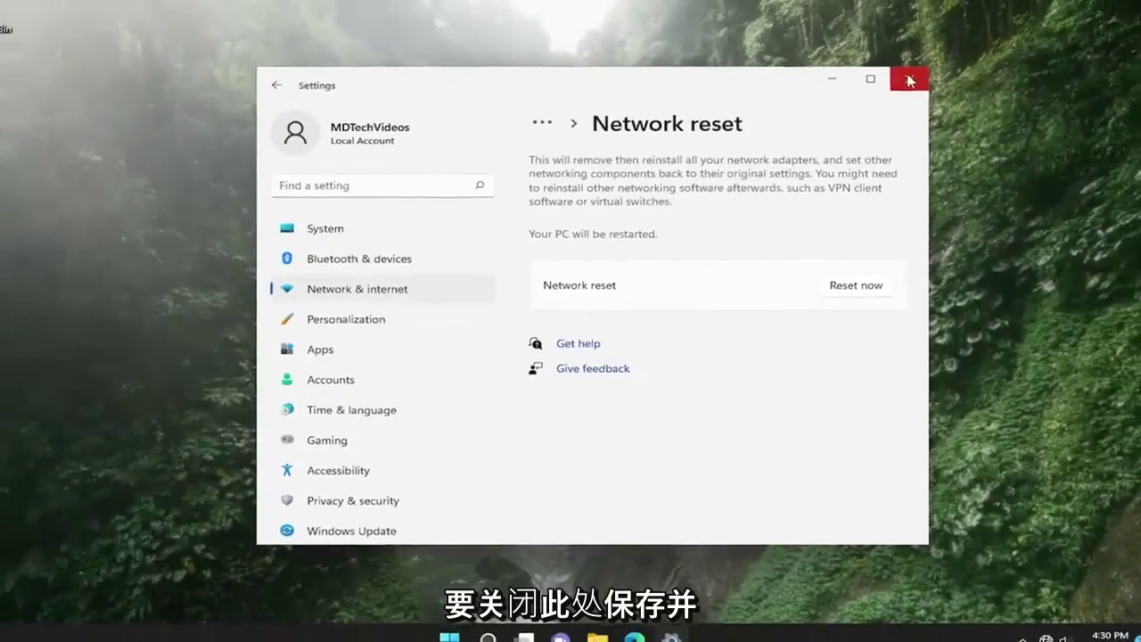
left_click(909, 80)
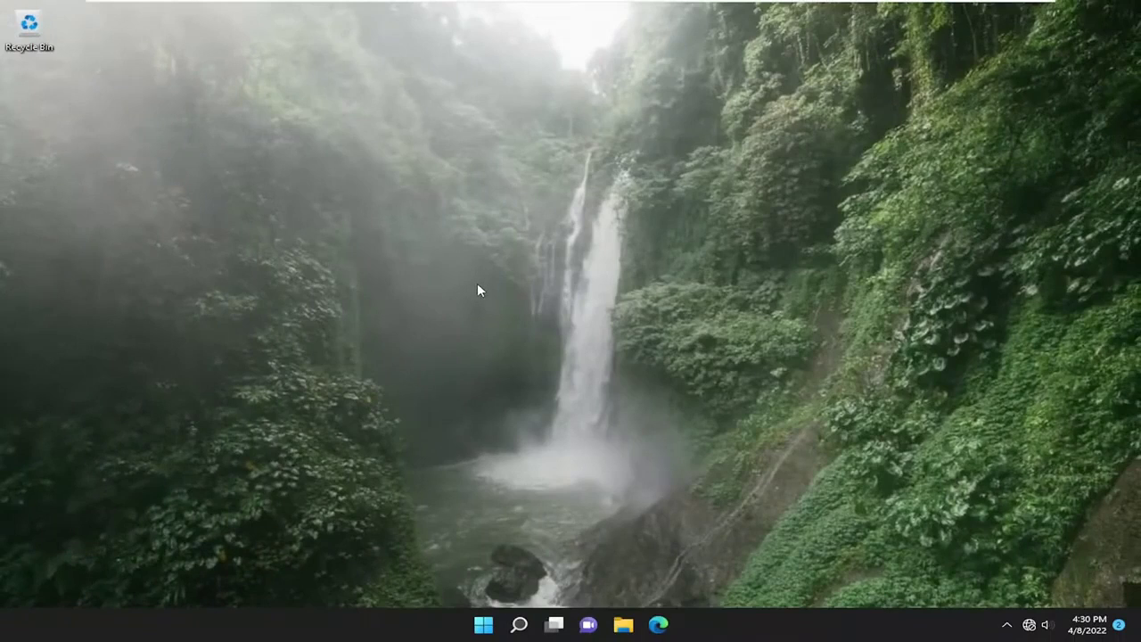
right_click(484, 624)
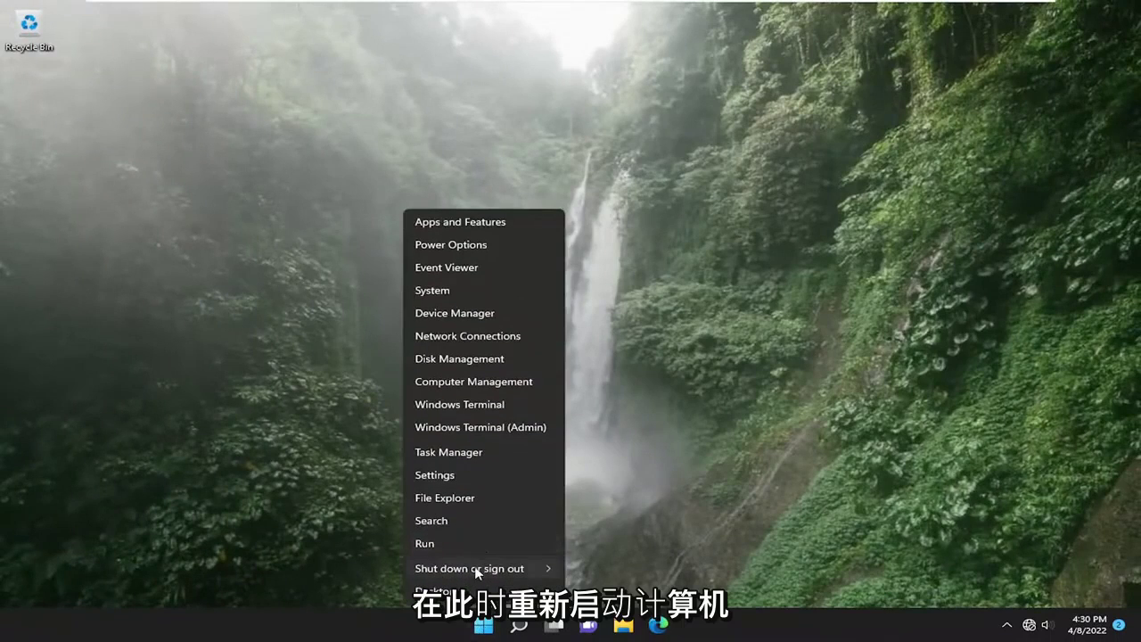